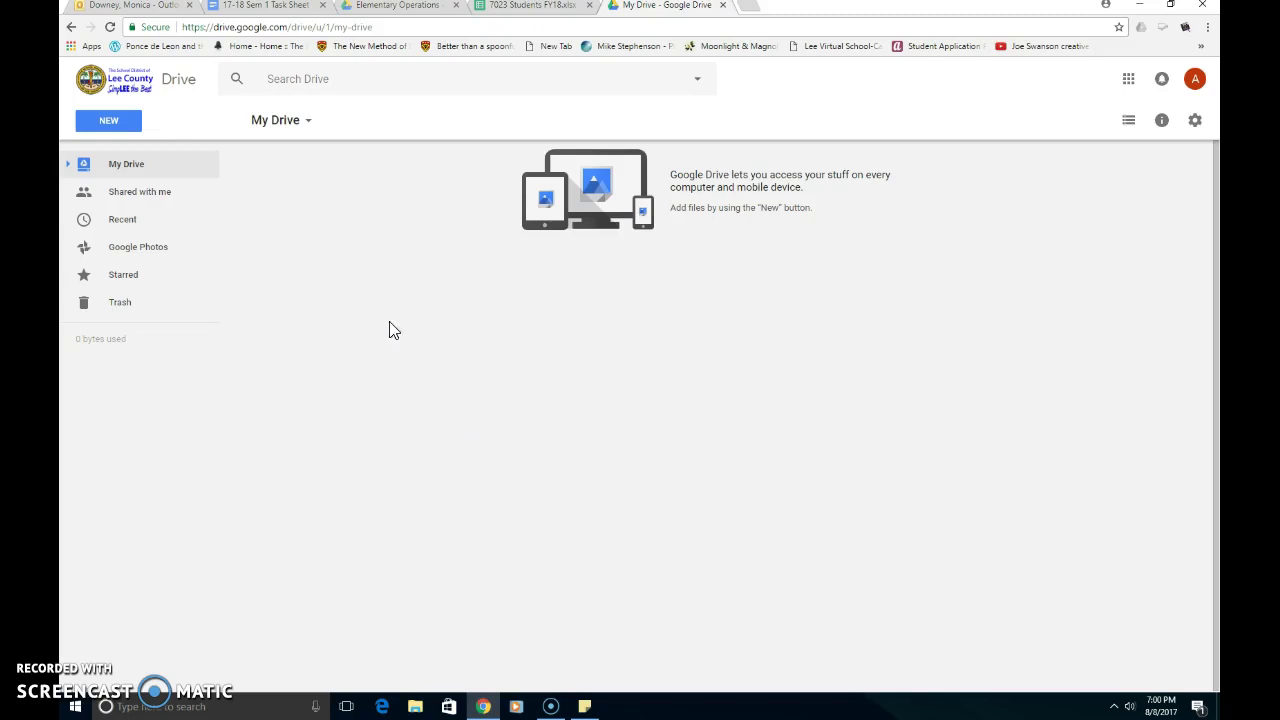
Create a new folder named 'GradeStudentName (first and last)' in My Drive
click(106, 122)
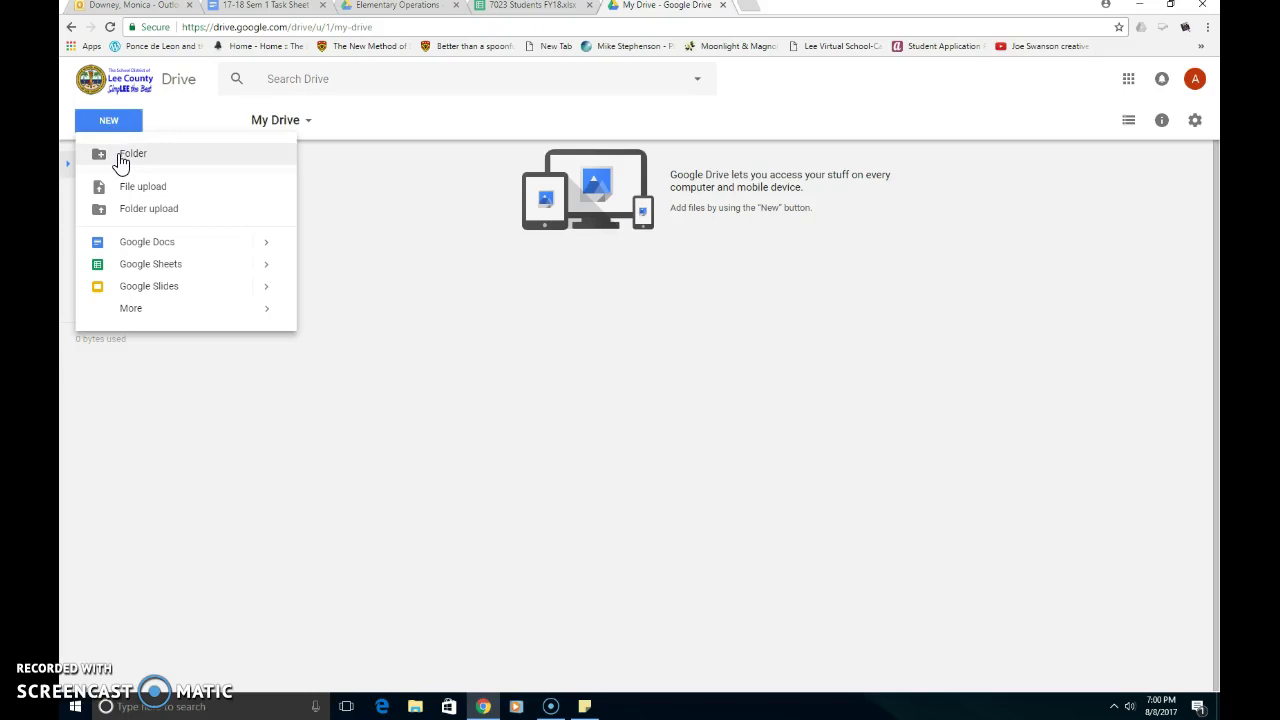
click(121, 162)
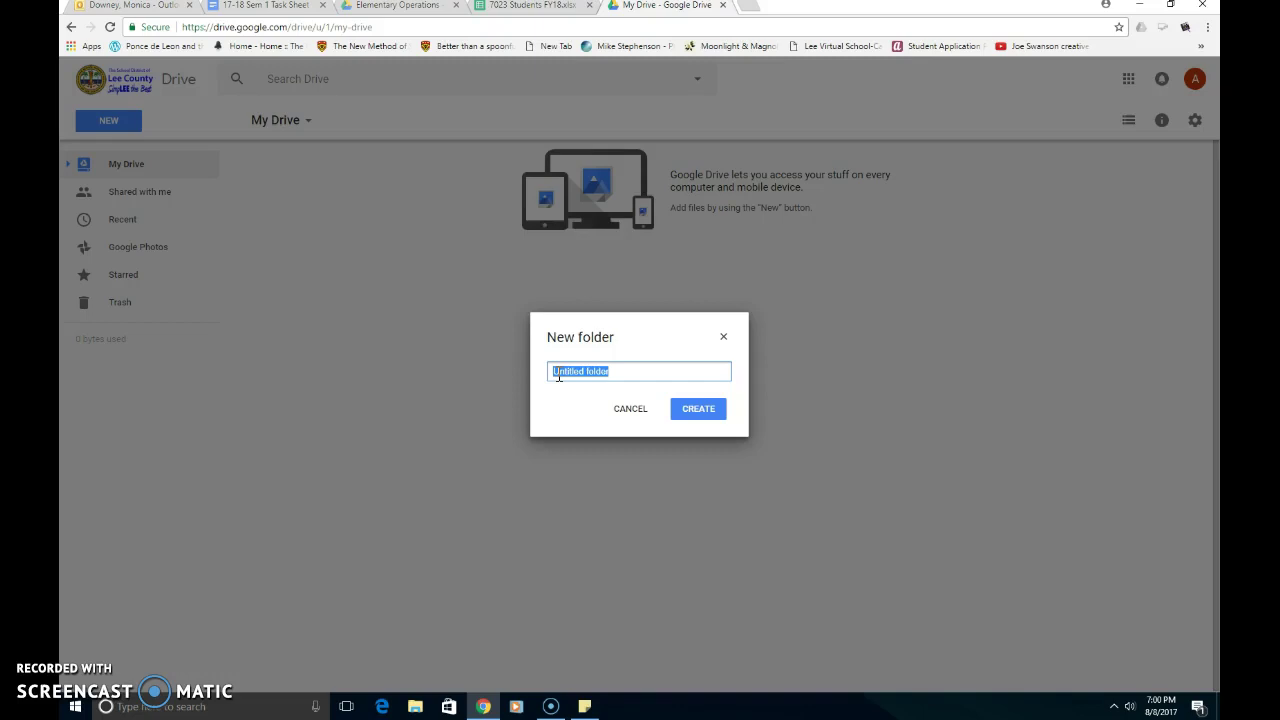
text(6)
text(rade)
text(St)
text(udent)
text(Name)
text( (first an)
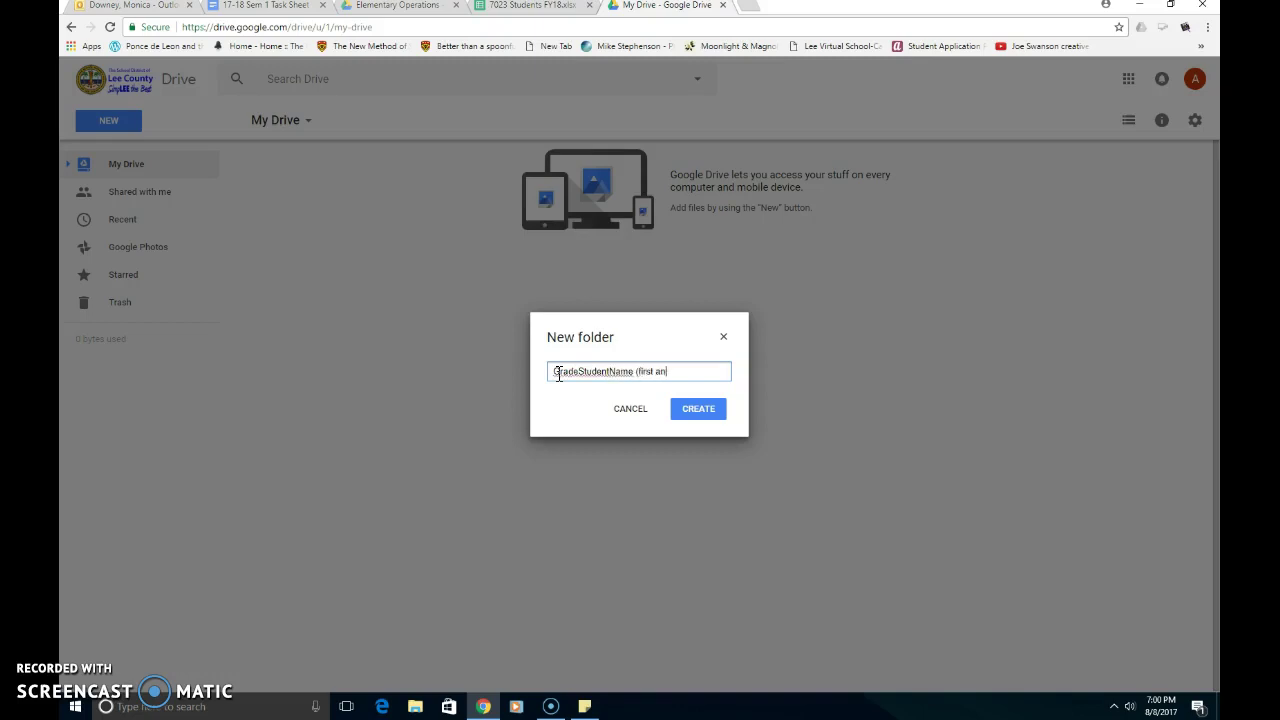
text(d last)
click(691, 412)
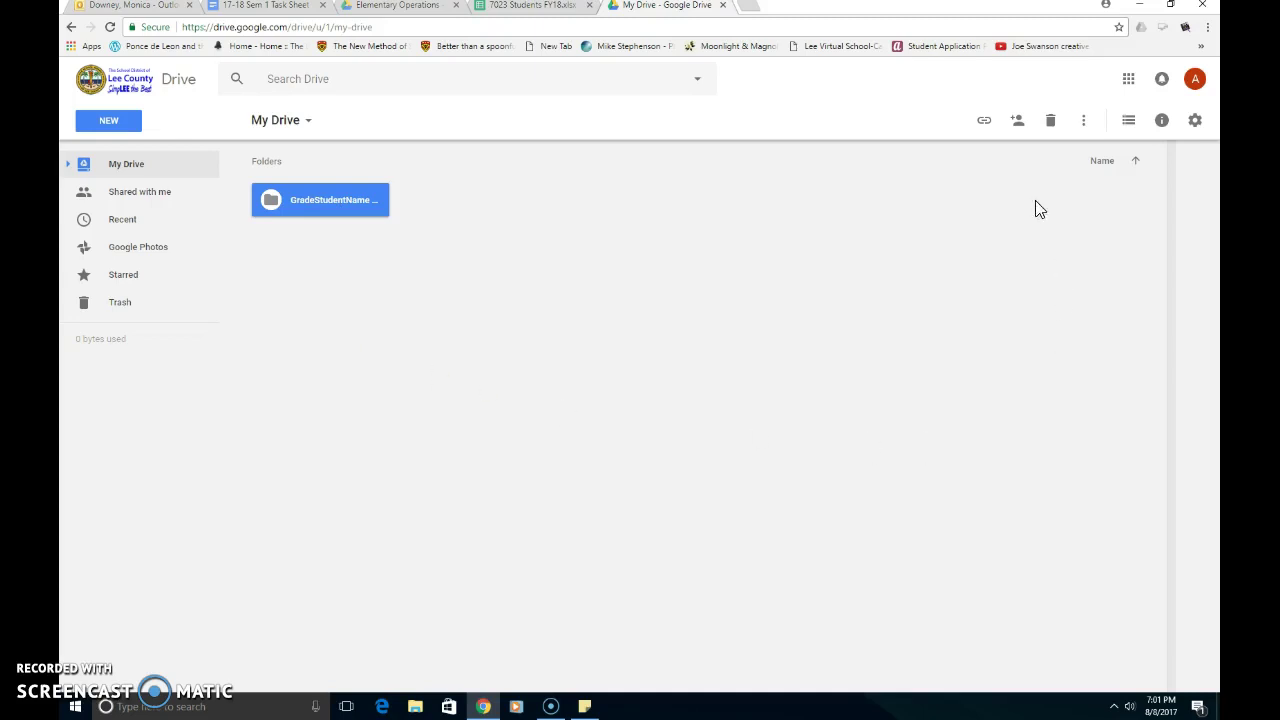
Share the GradeStudentName folder with the correct student after removing a wrongly entered name
click(1017, 131)
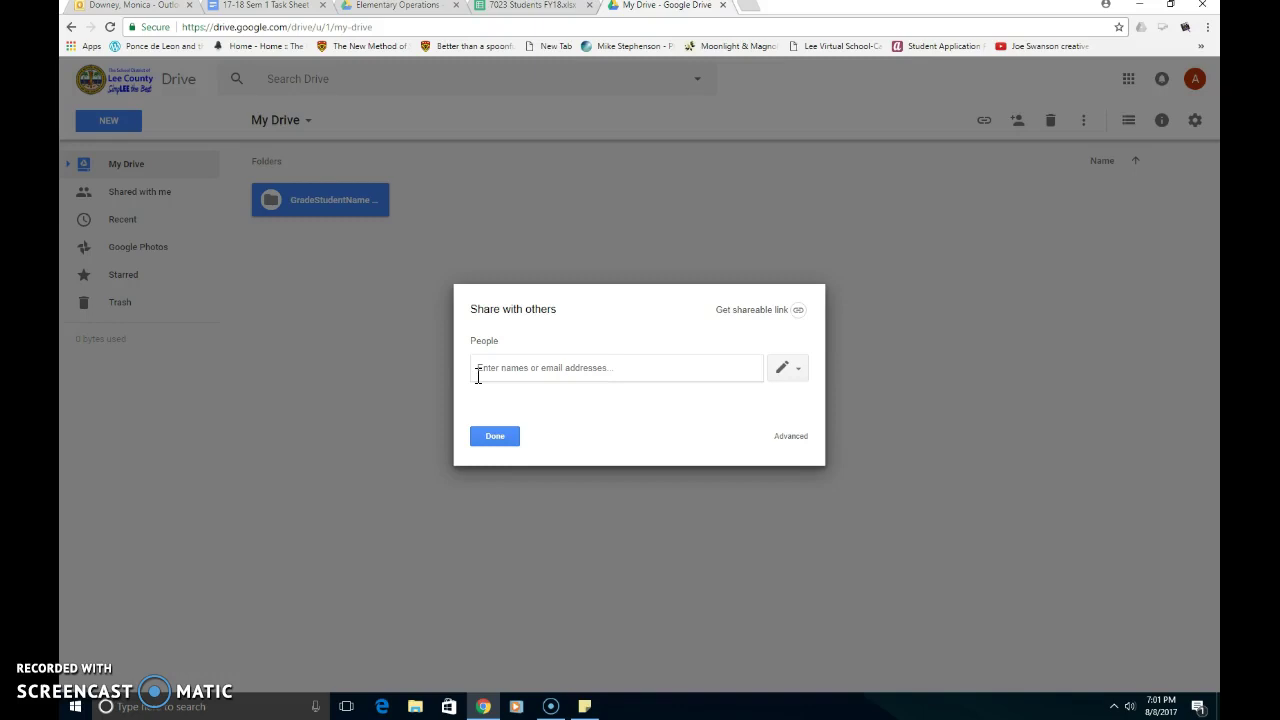
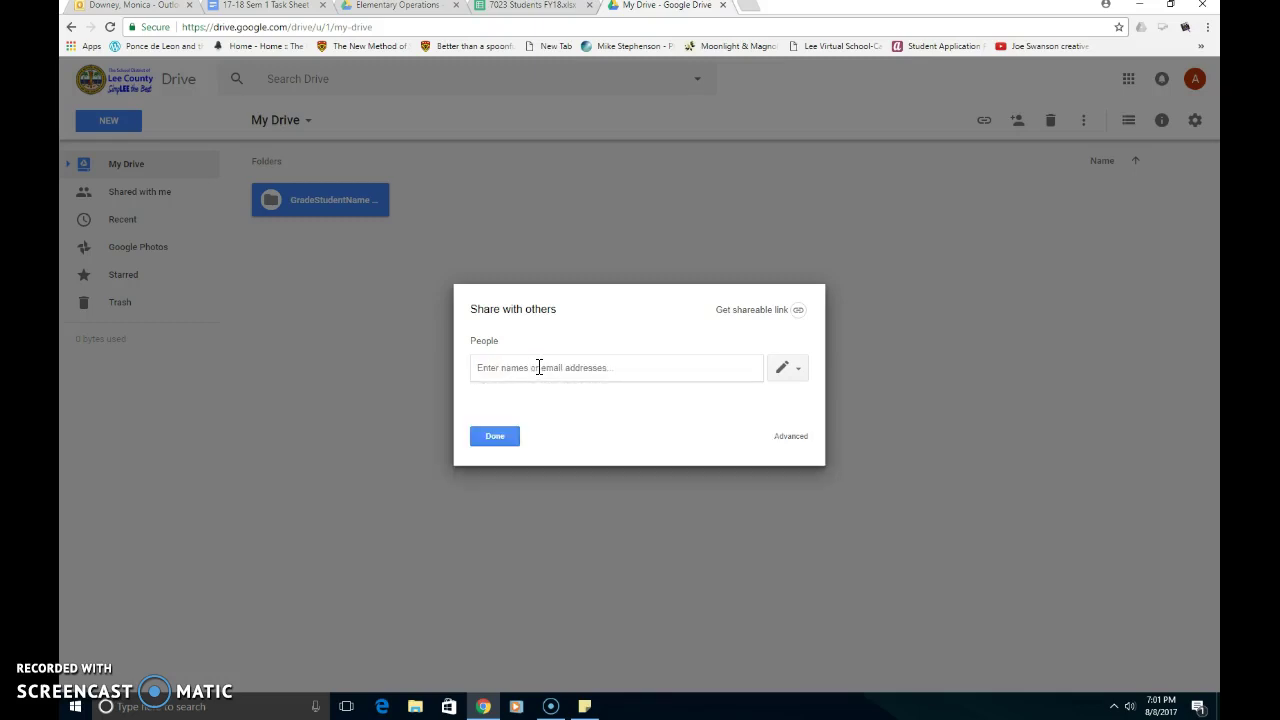
text(Tri)
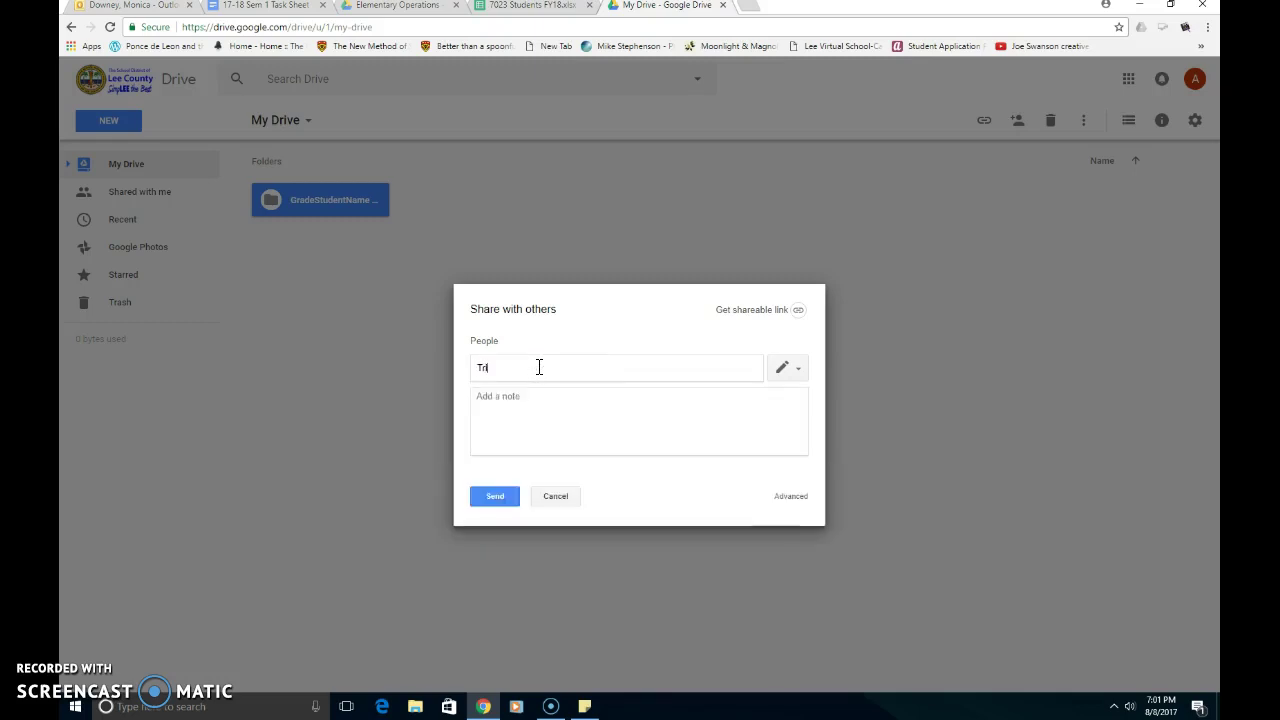
text(cia)
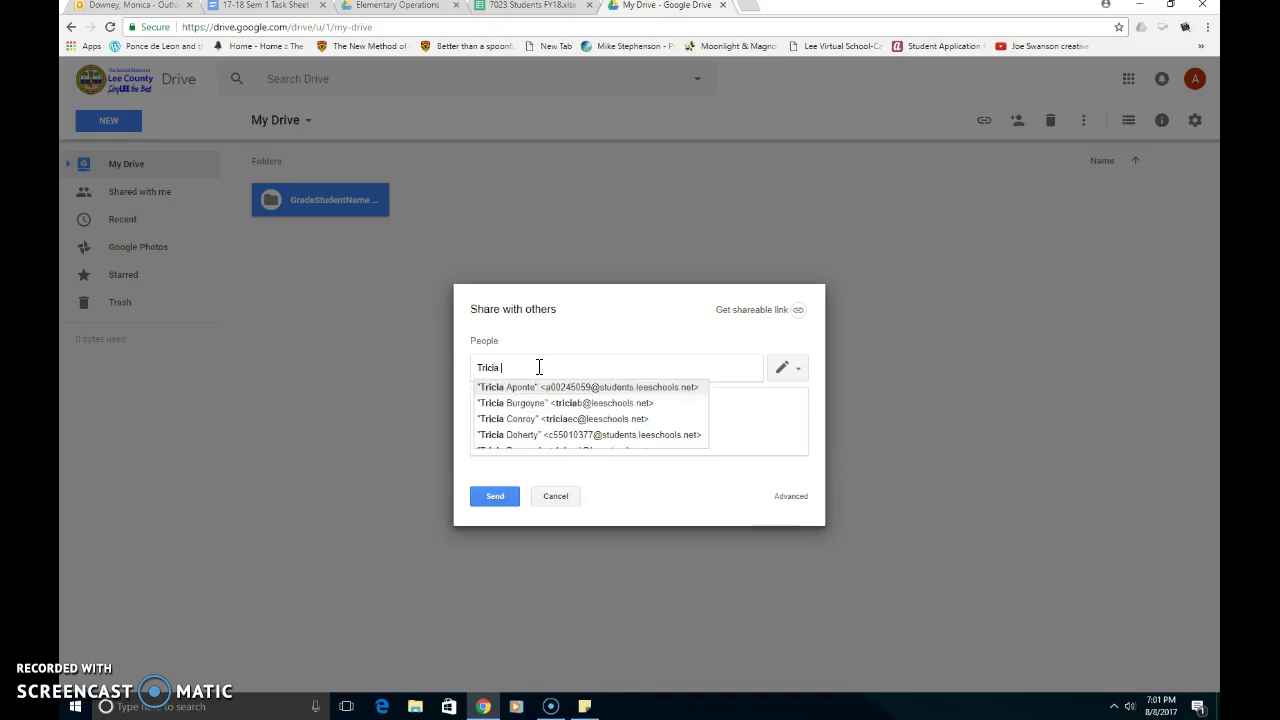
text( Ga)
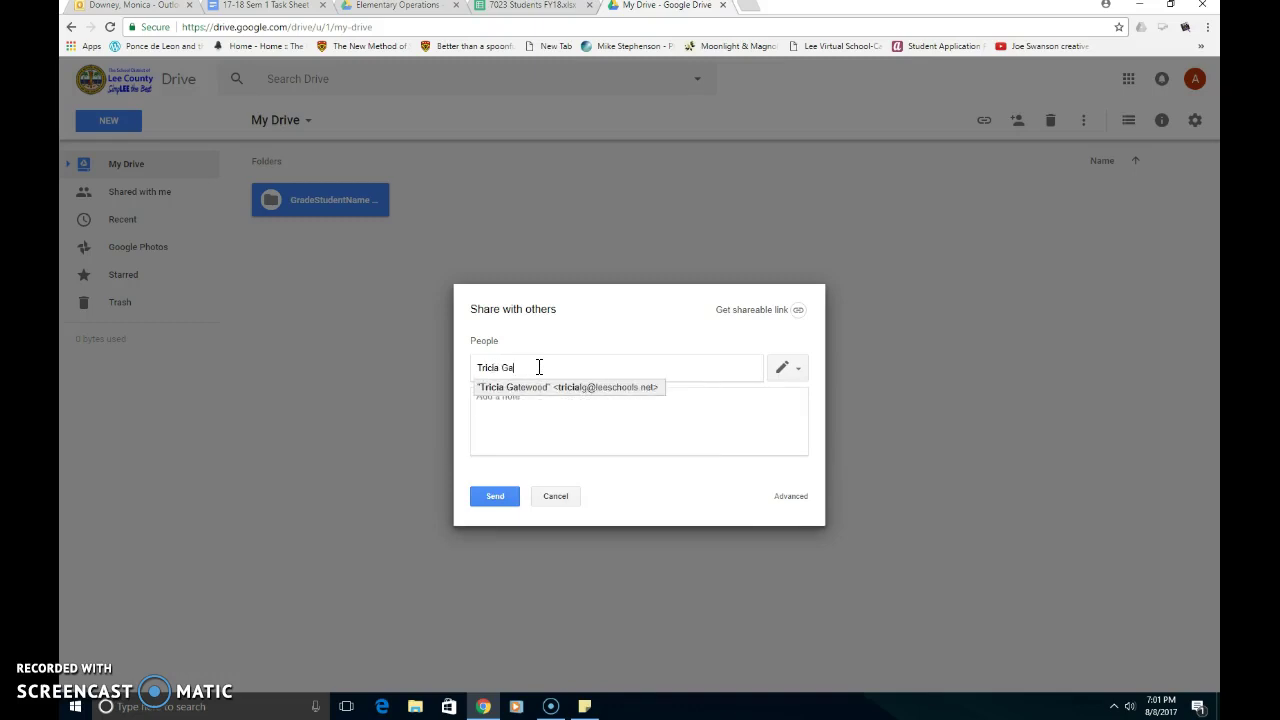
click(523, 397)
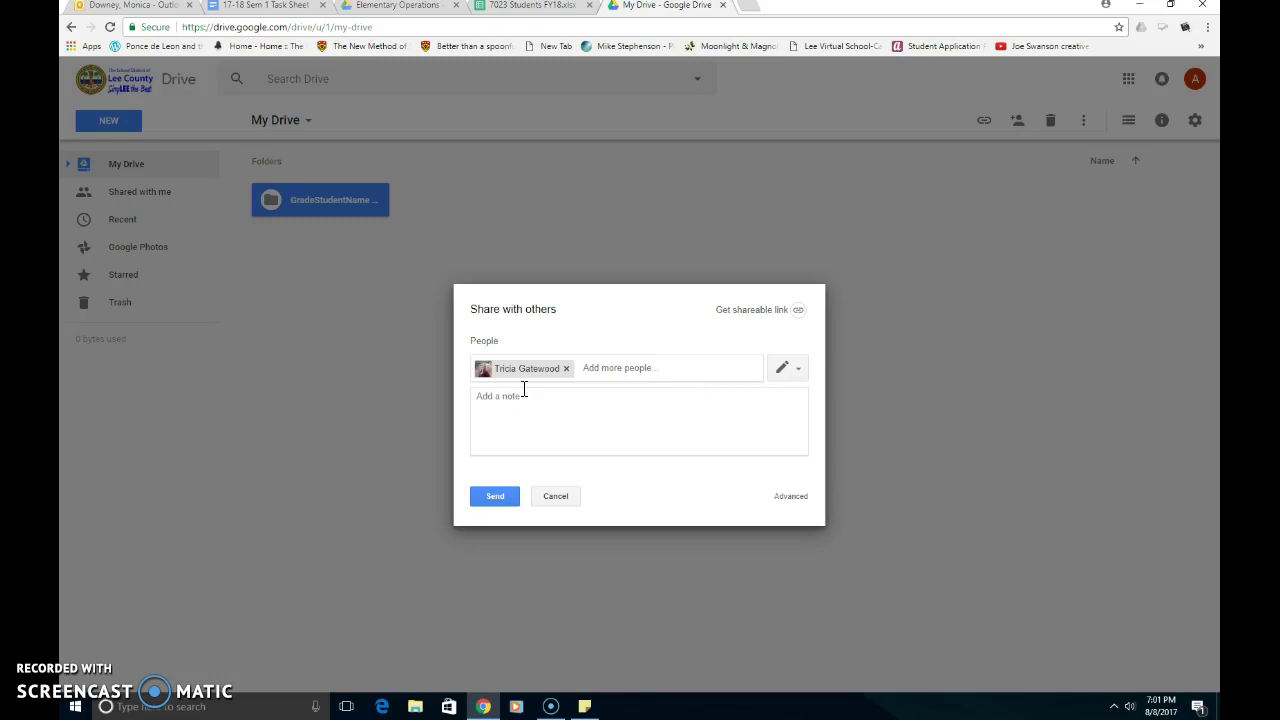
click(497, 500)
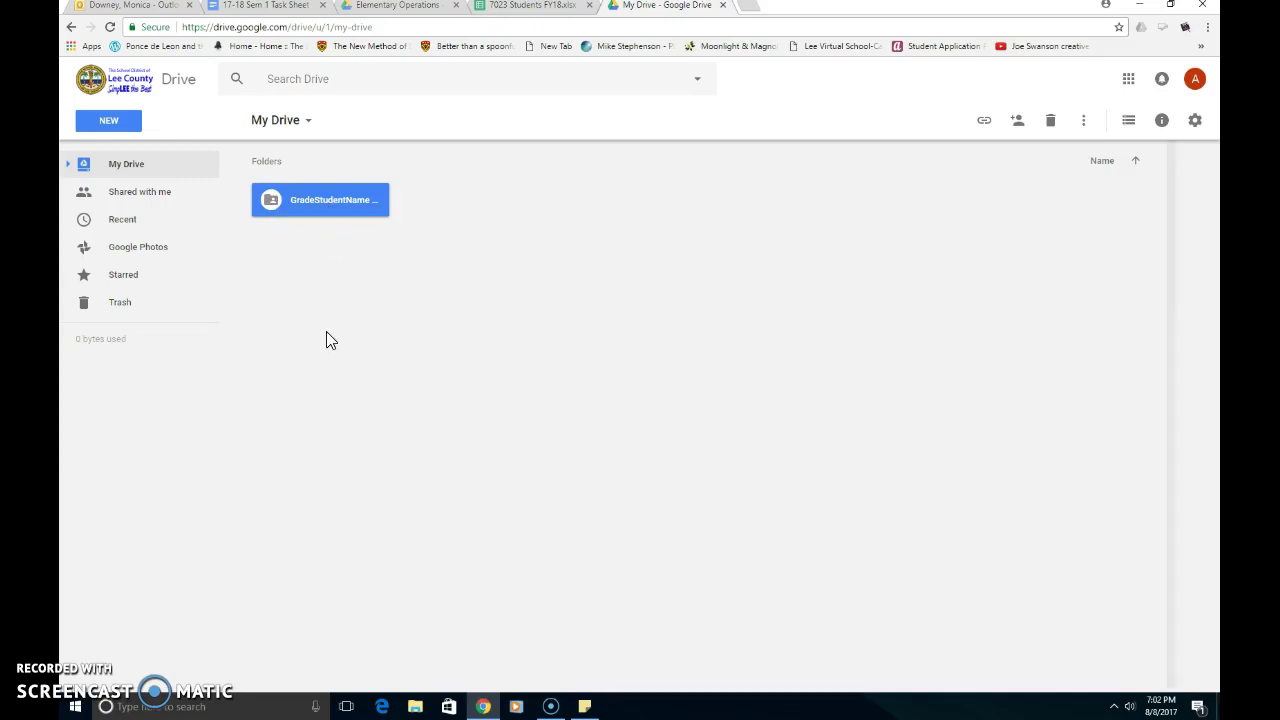
Inside the GradeStudentName folder, create a subfolder named 'Semester 1'
double_click(319, 200)
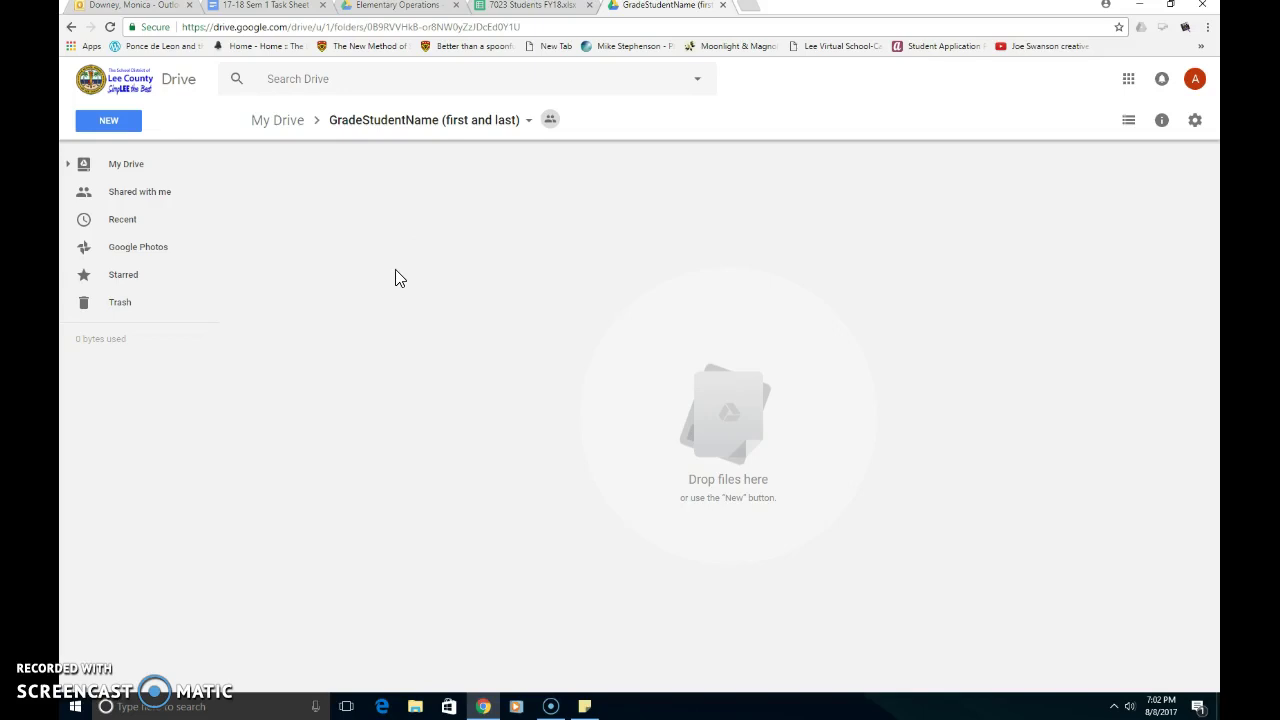
click(110, 128)
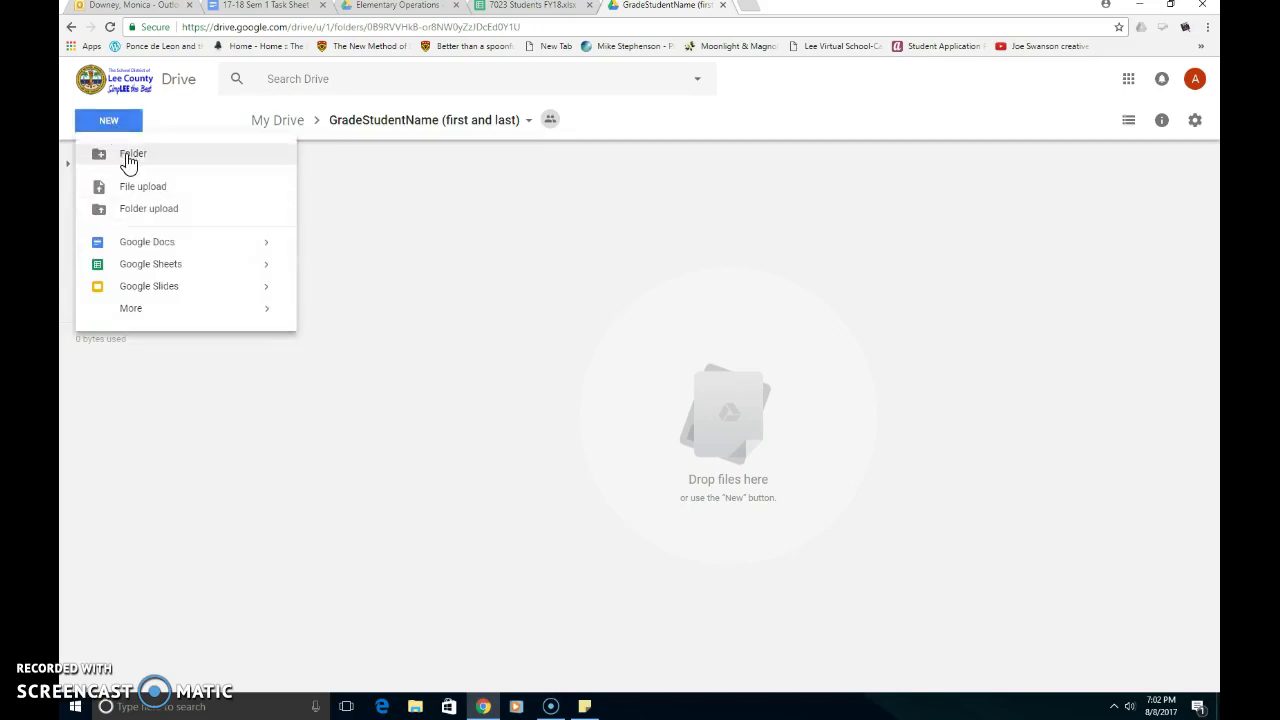
click(130, 156)
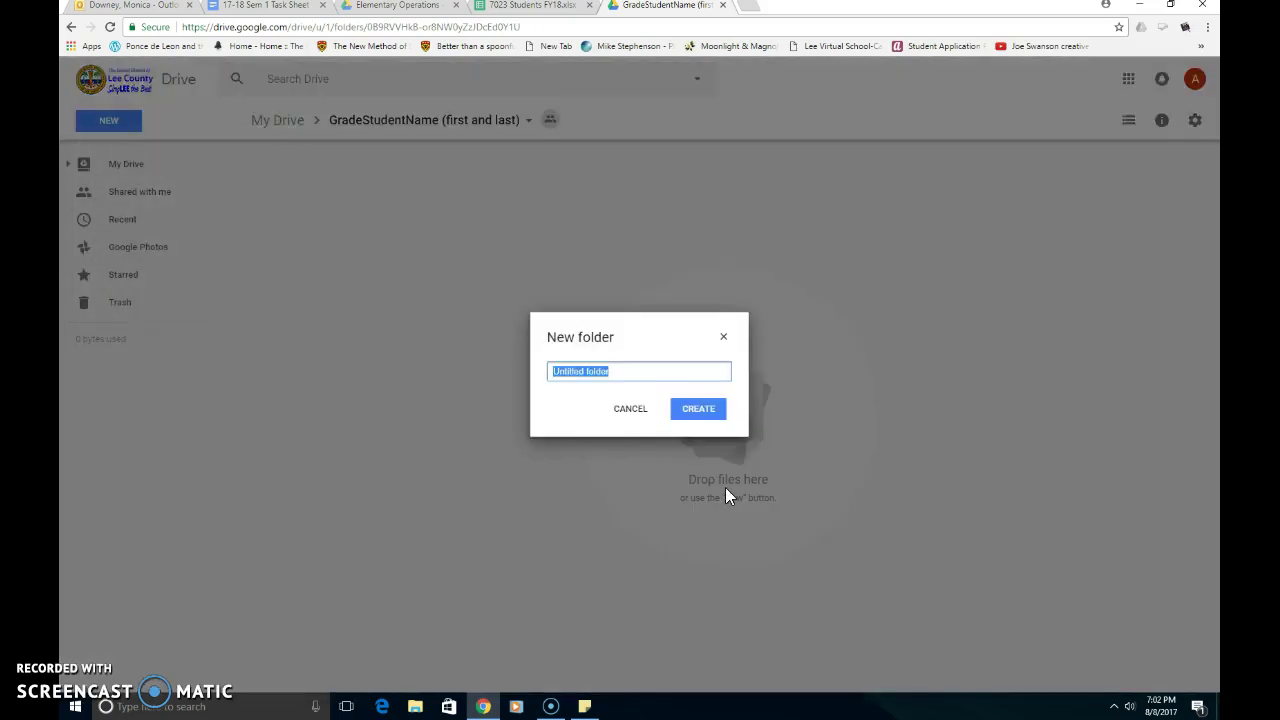
text(Semester 1)
click(707, 416)
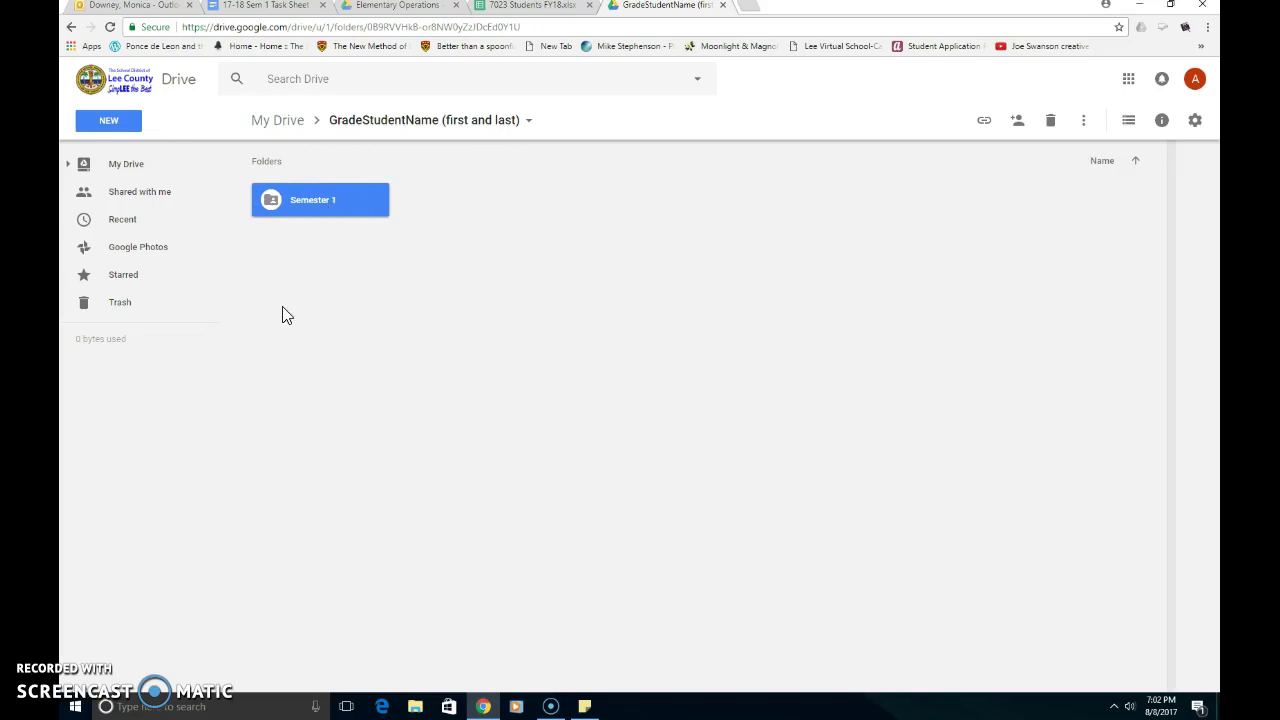
In Semester 1, create two subfolders named 'Math' and 'Language Arts'
double_click(311, 200)
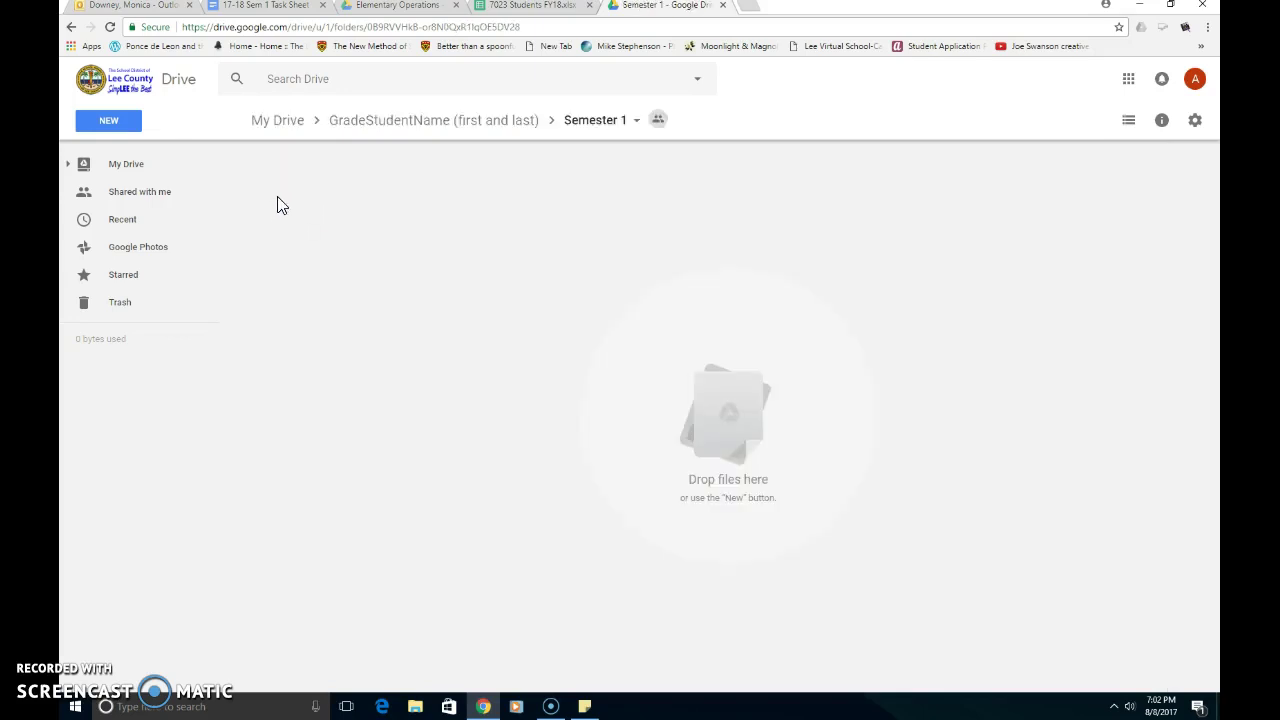
click(116, 128)
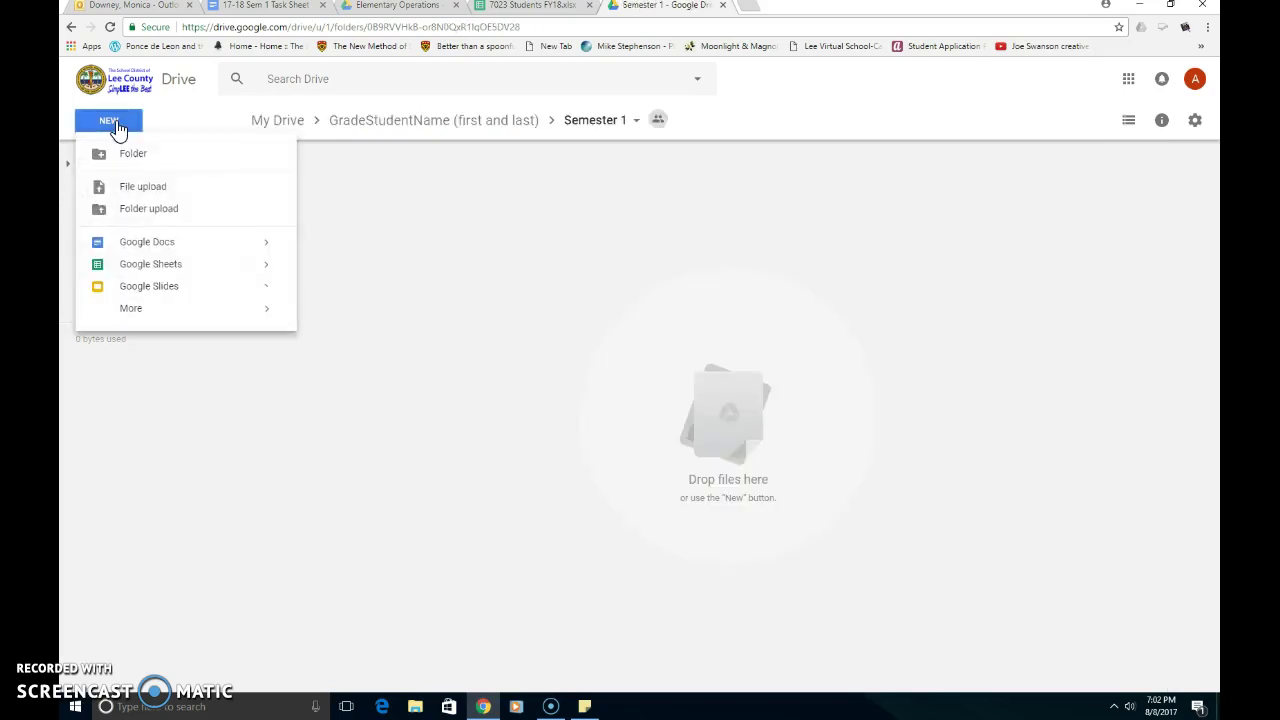
click(128, 156)
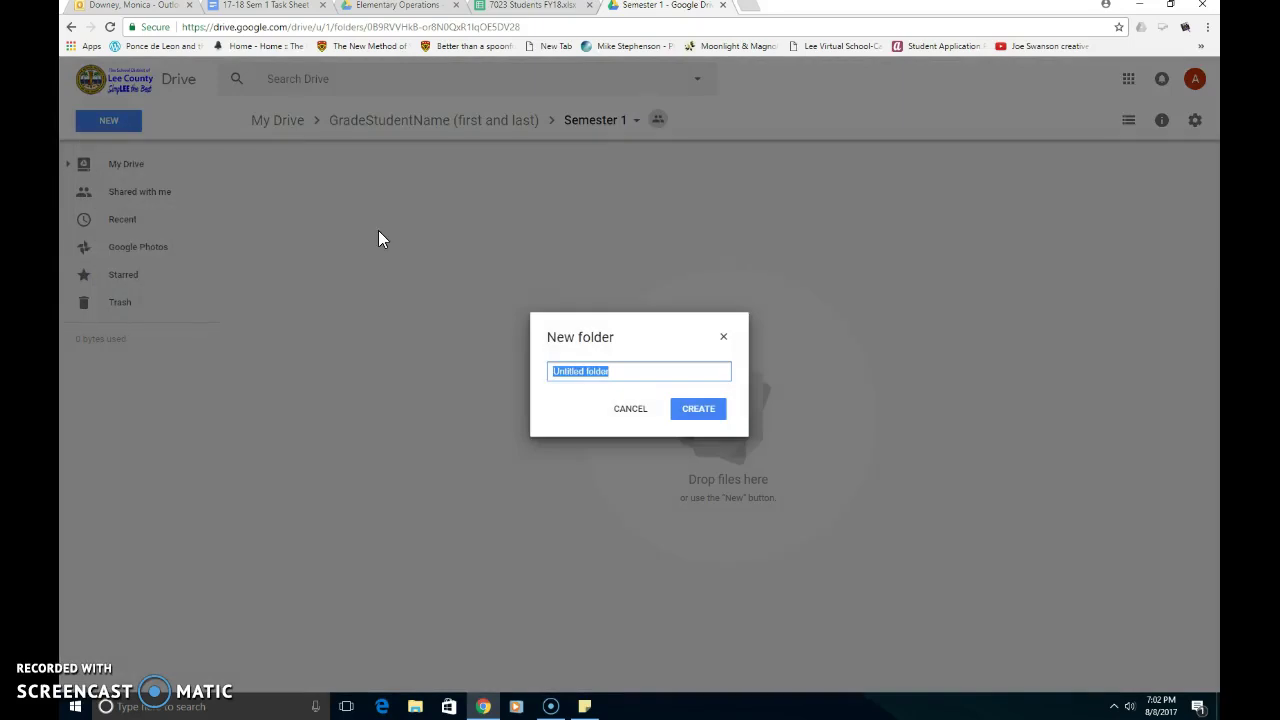
text(Math)
click(688, 414)
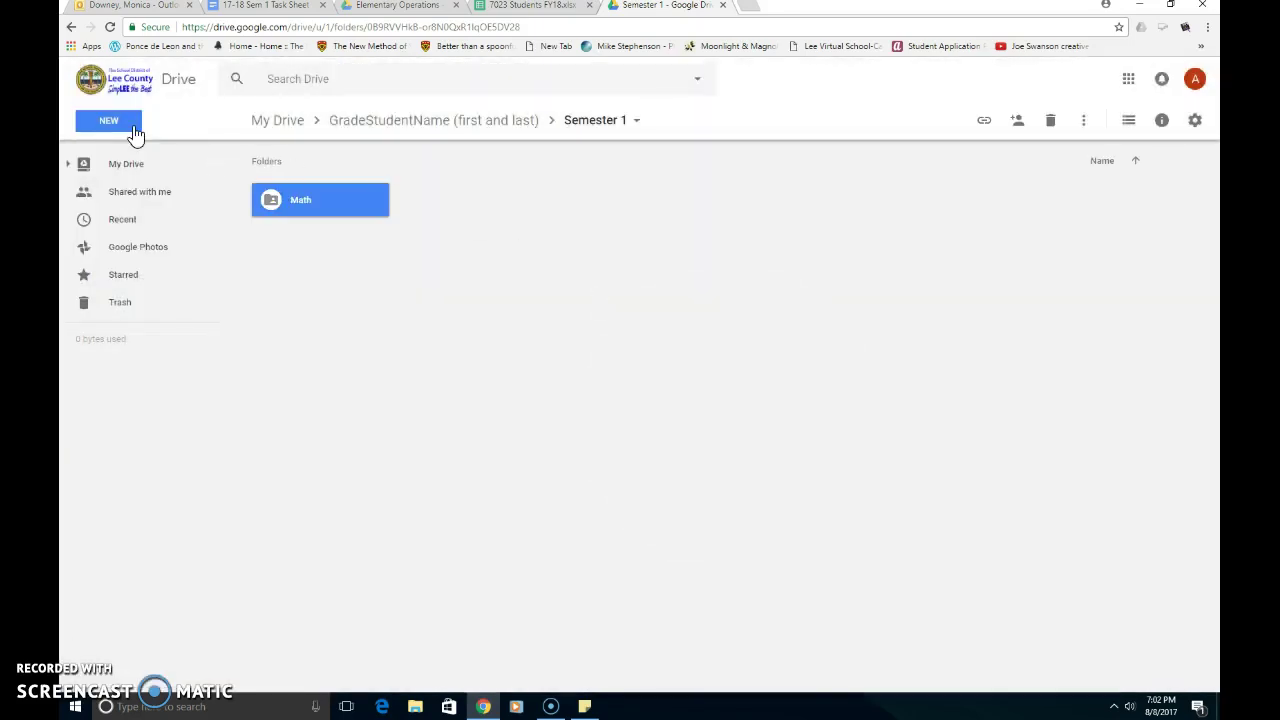
click(116, 128)
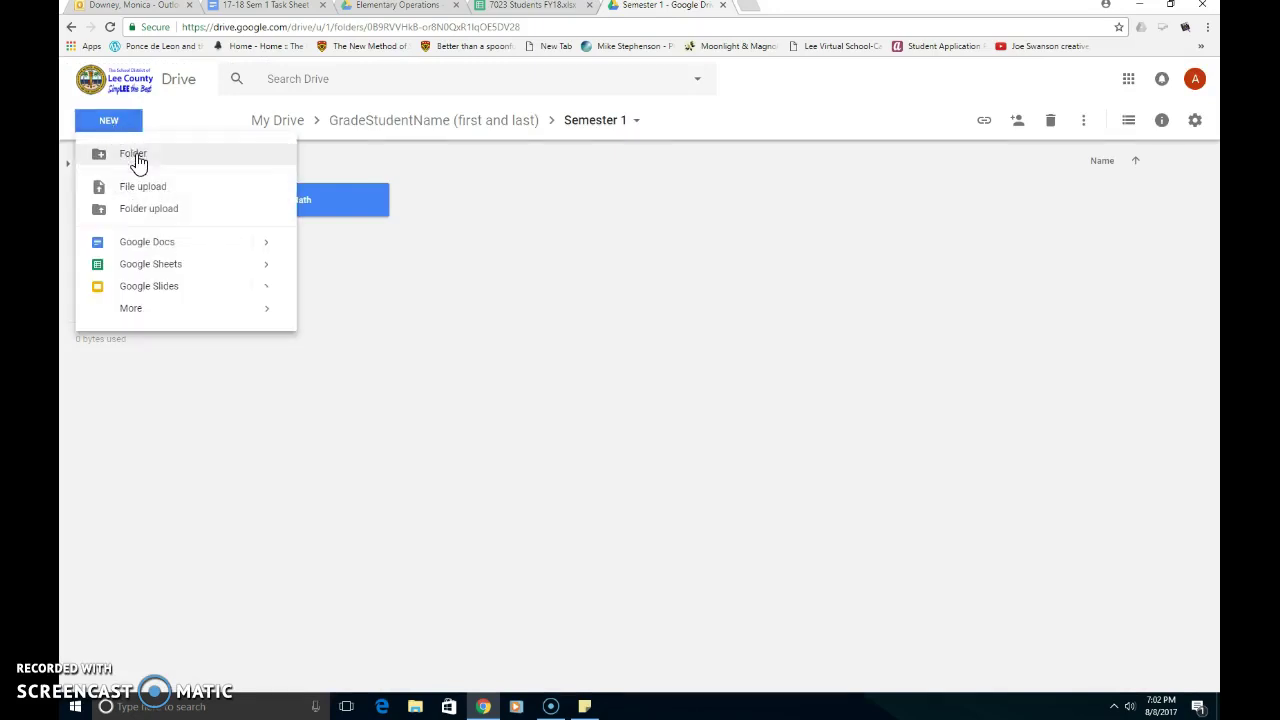
click(137, 157)
text(Langua)
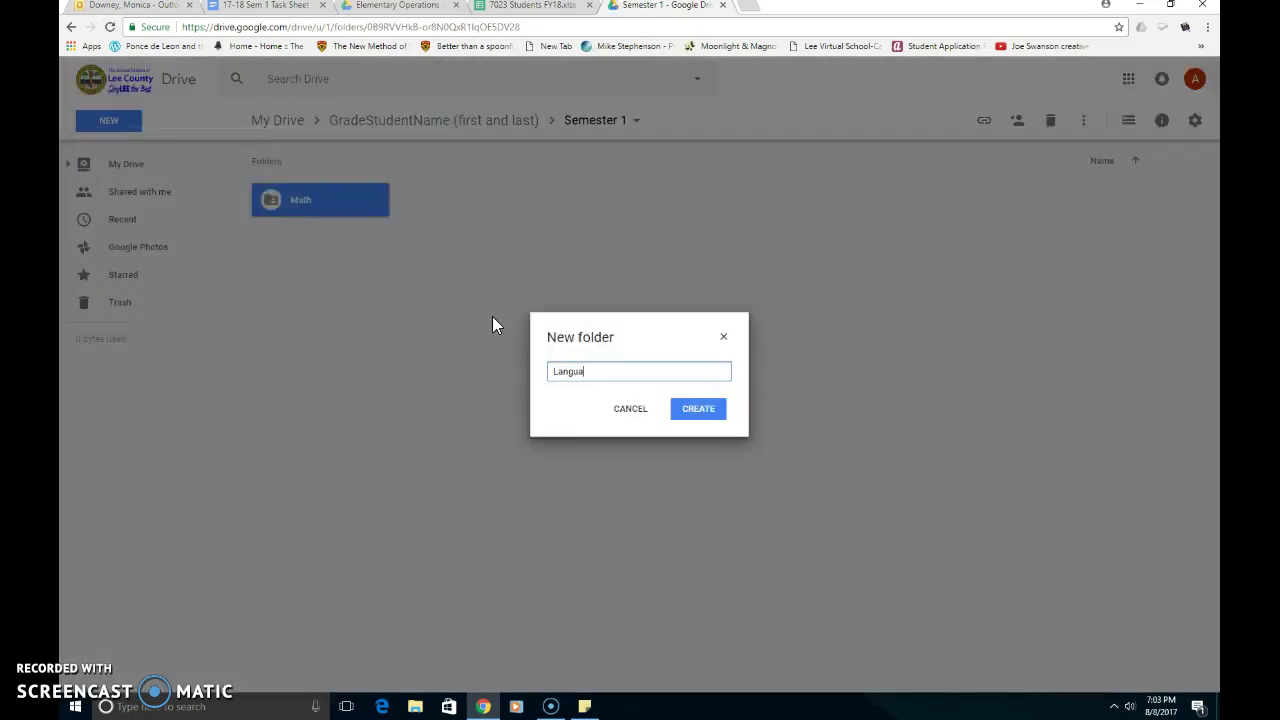
text(ge Arts)
click(699, 408)
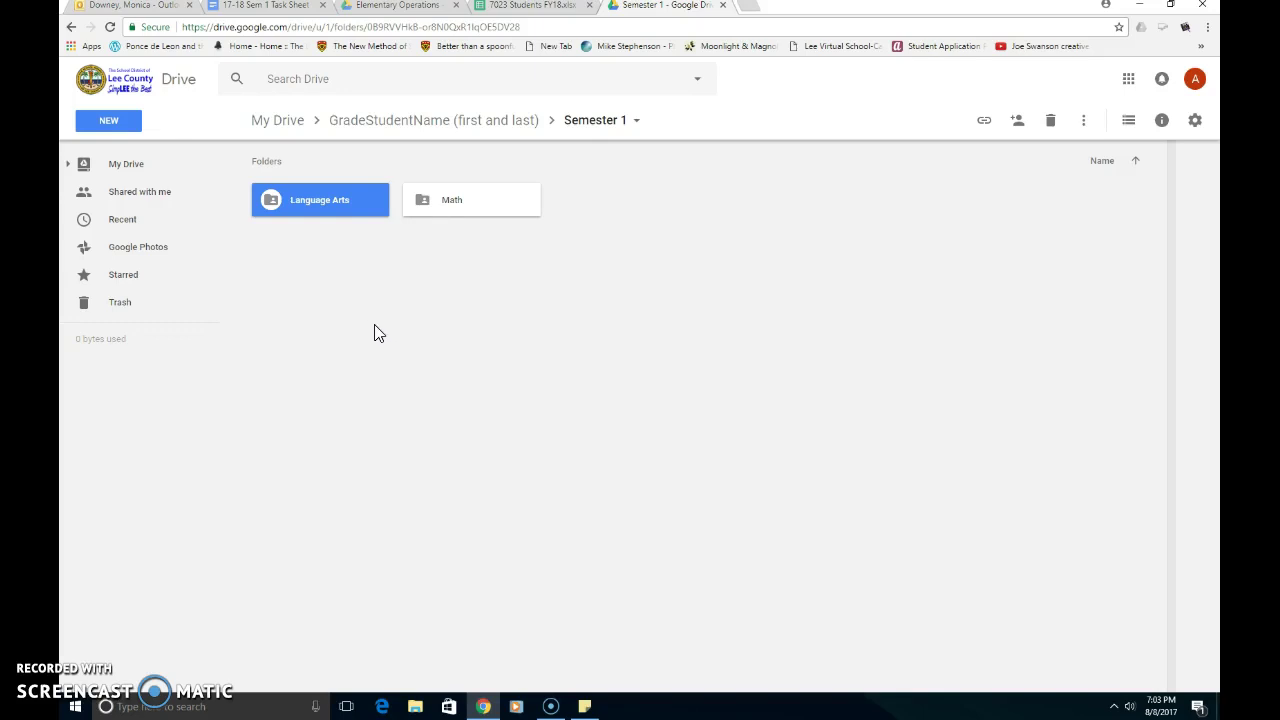
Create a blank Google Doc inside the Language Arts folder
double_click(320, 202)
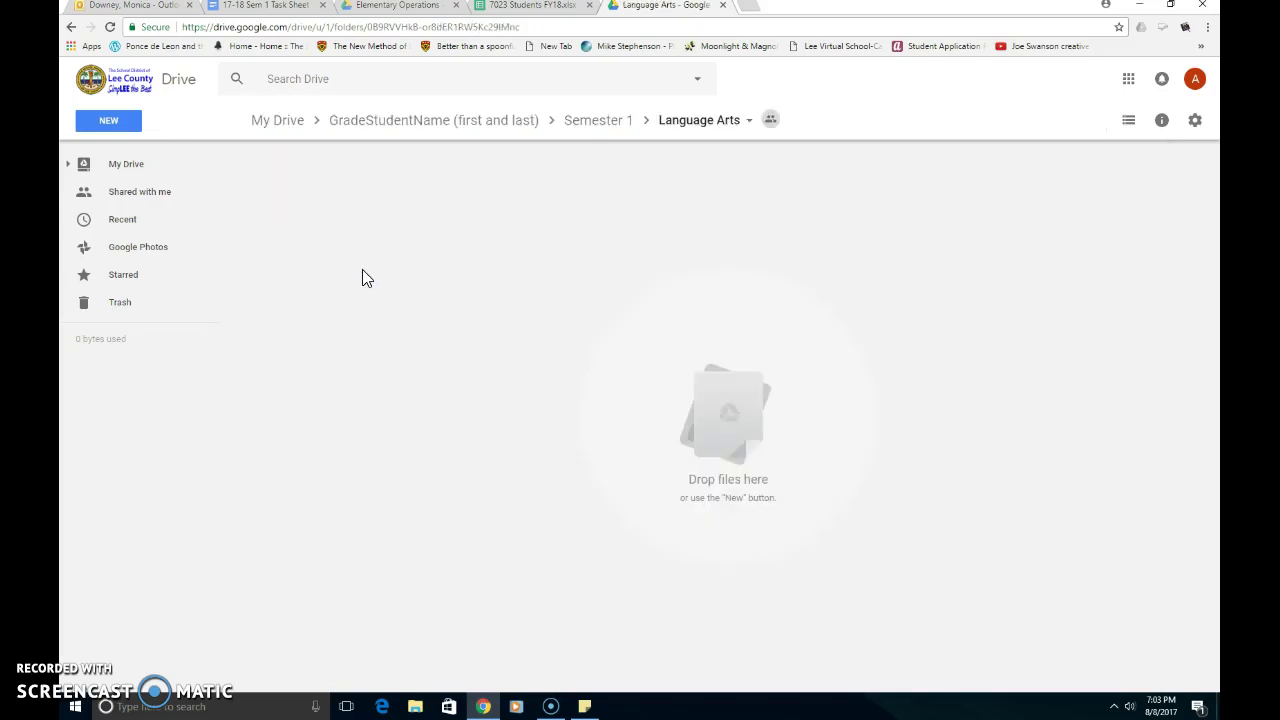
click(123, 132)
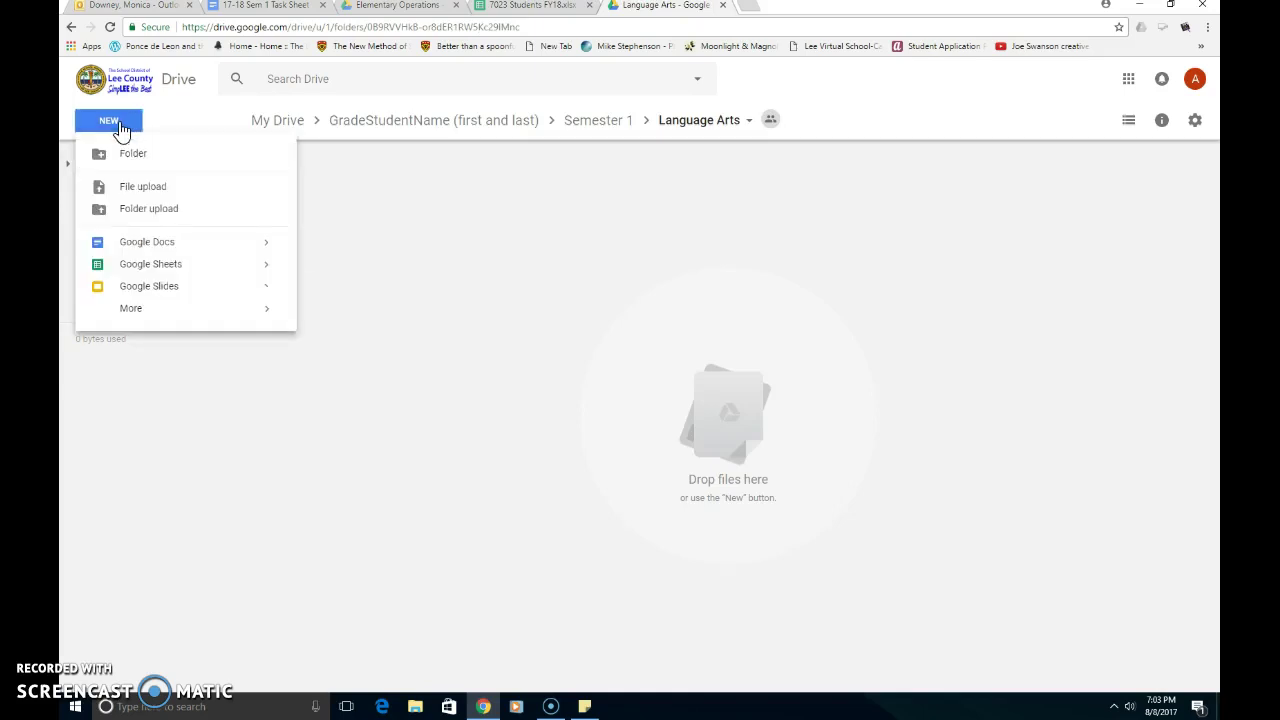
click(145, 245)
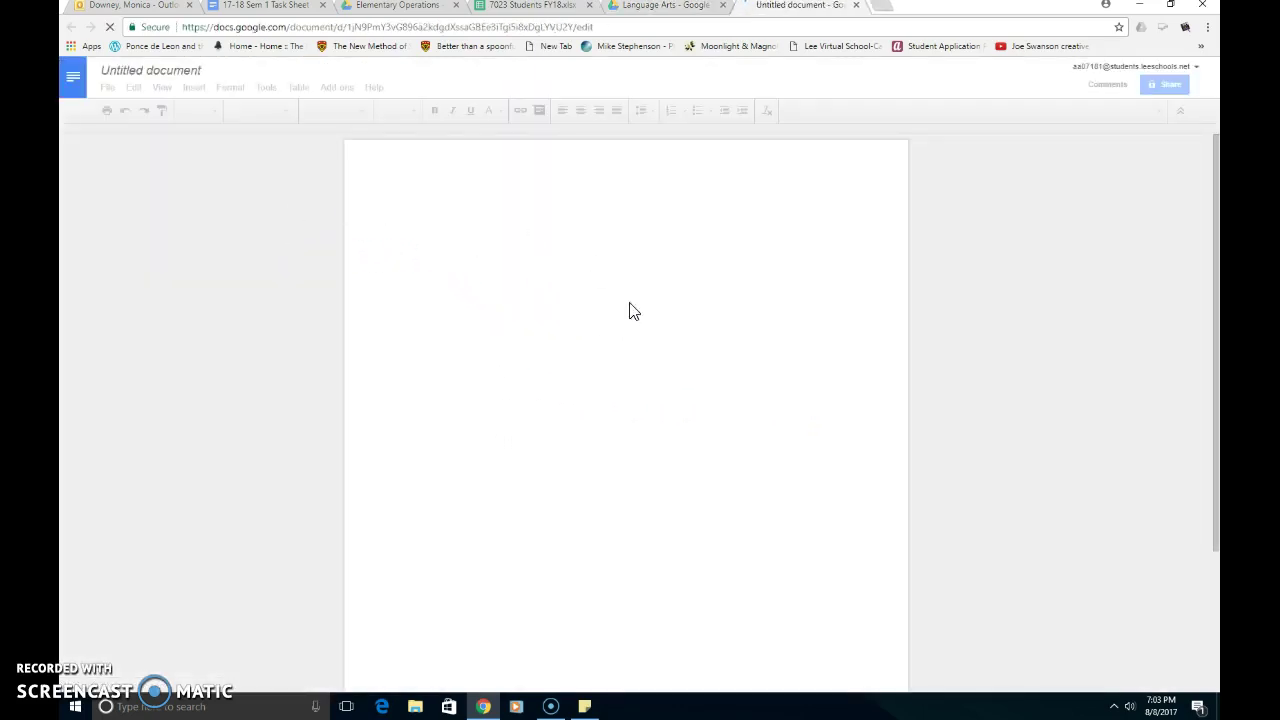
Title the document 'Lesson 1' and type 'This is a sample document.' in its body
click(201, 74)
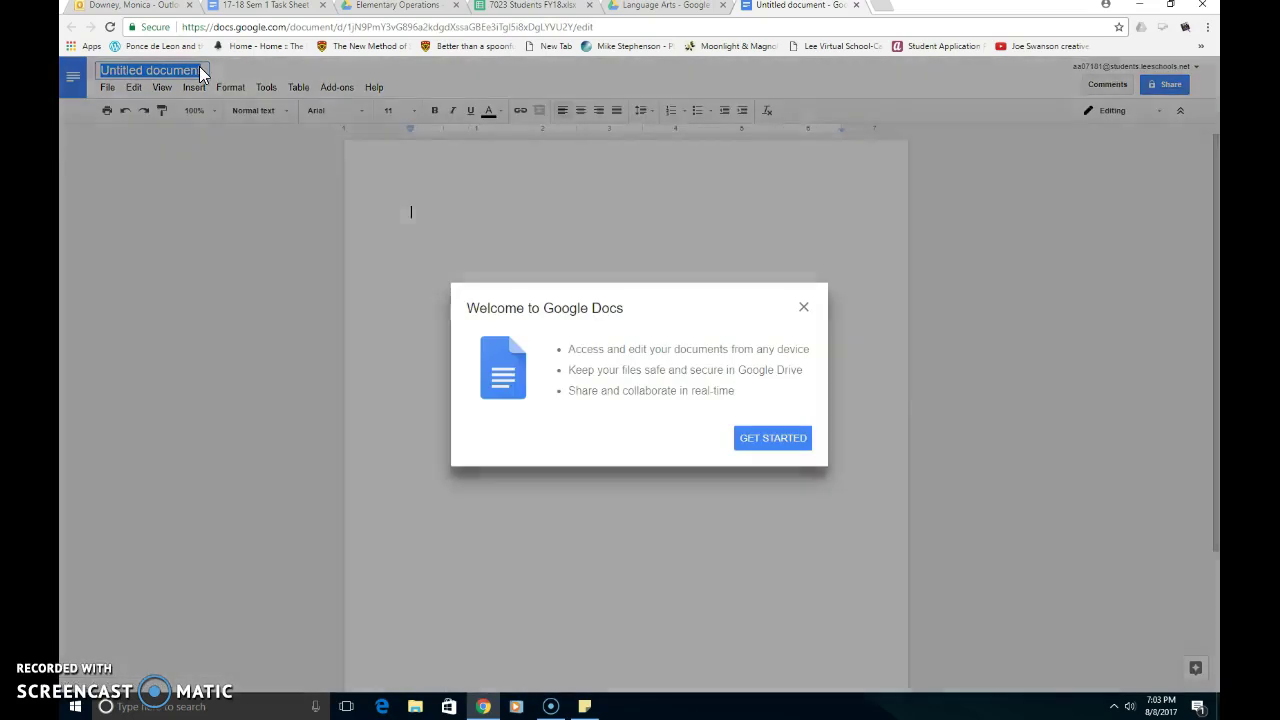
text(Lesson )
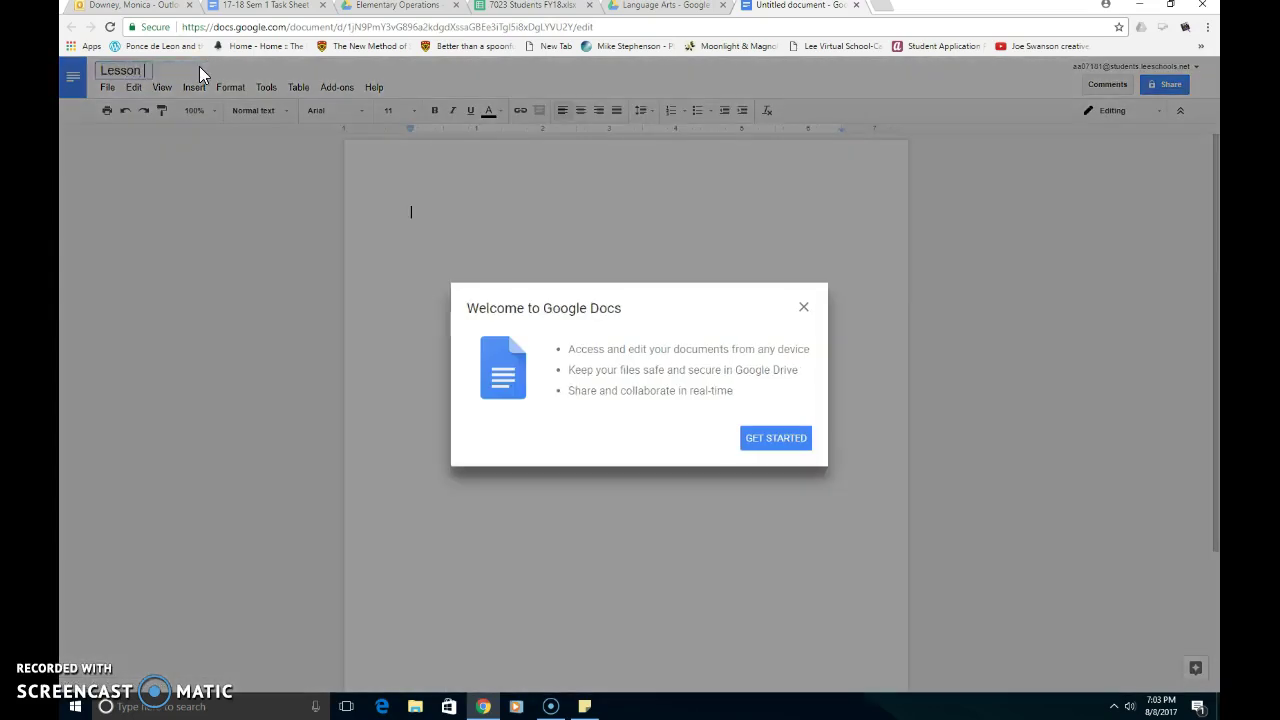
text(1)
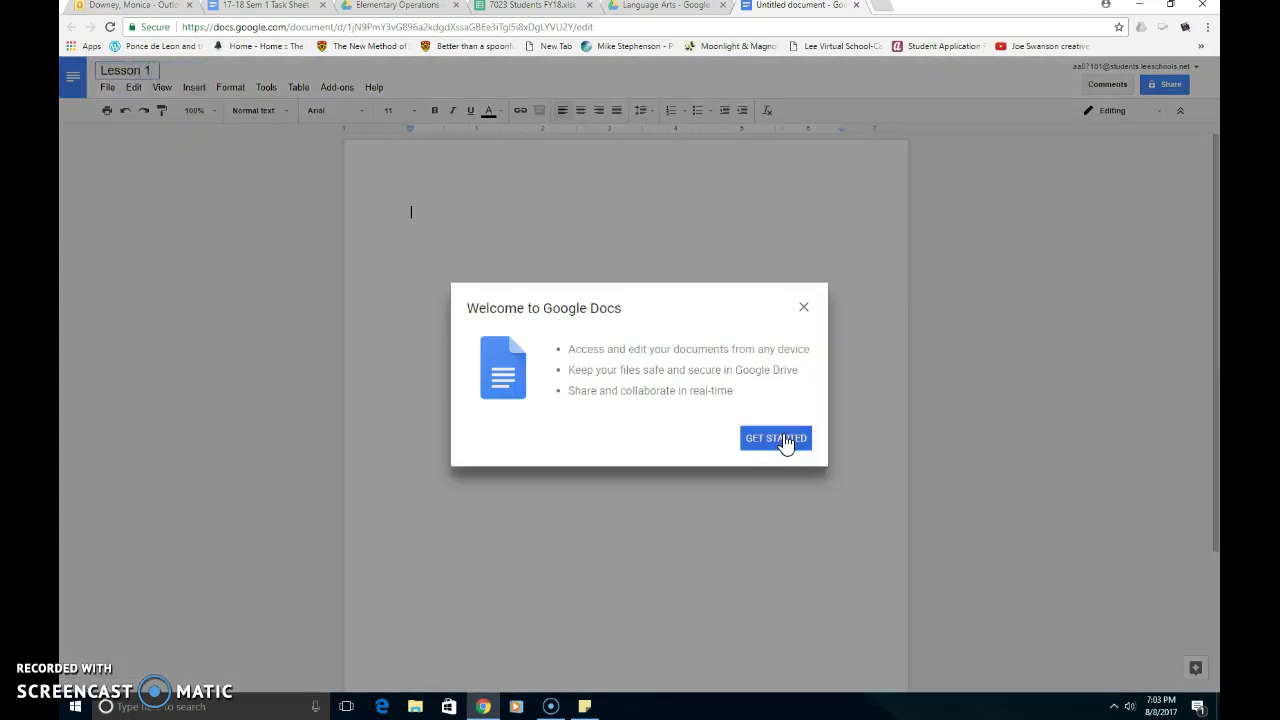
click(784, 440)
click(1035, 381)
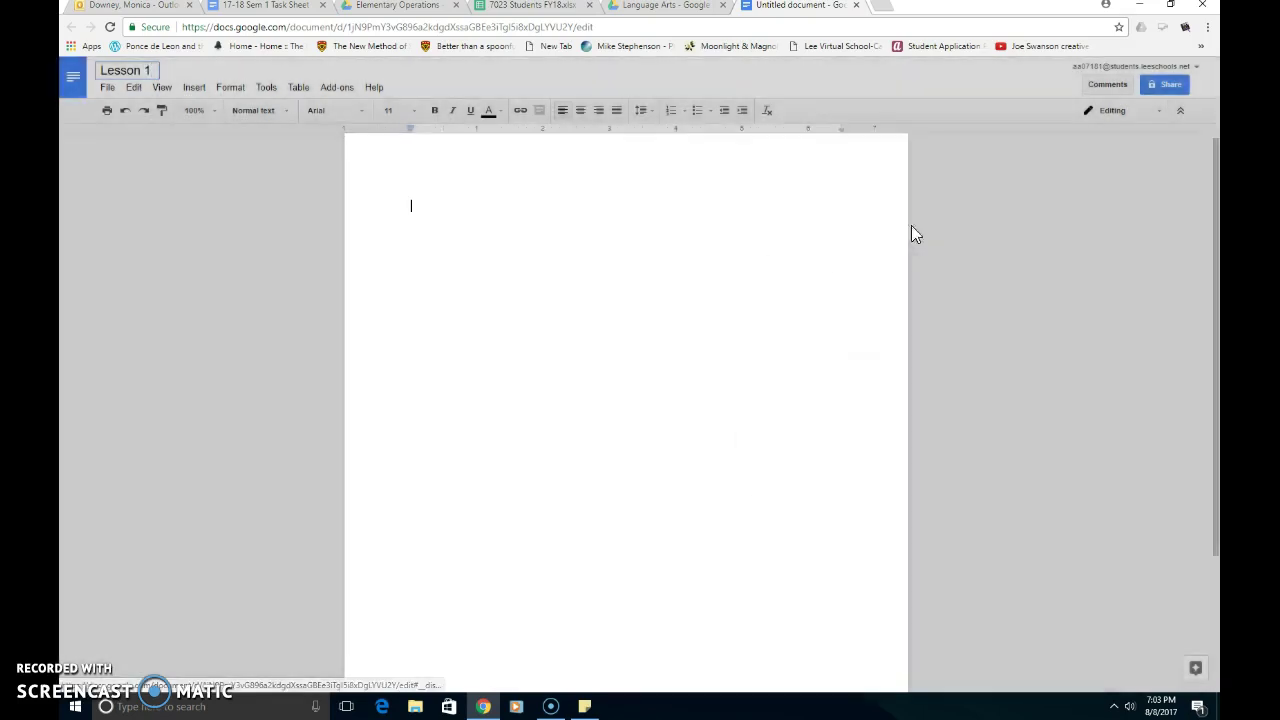
click(424, 216)
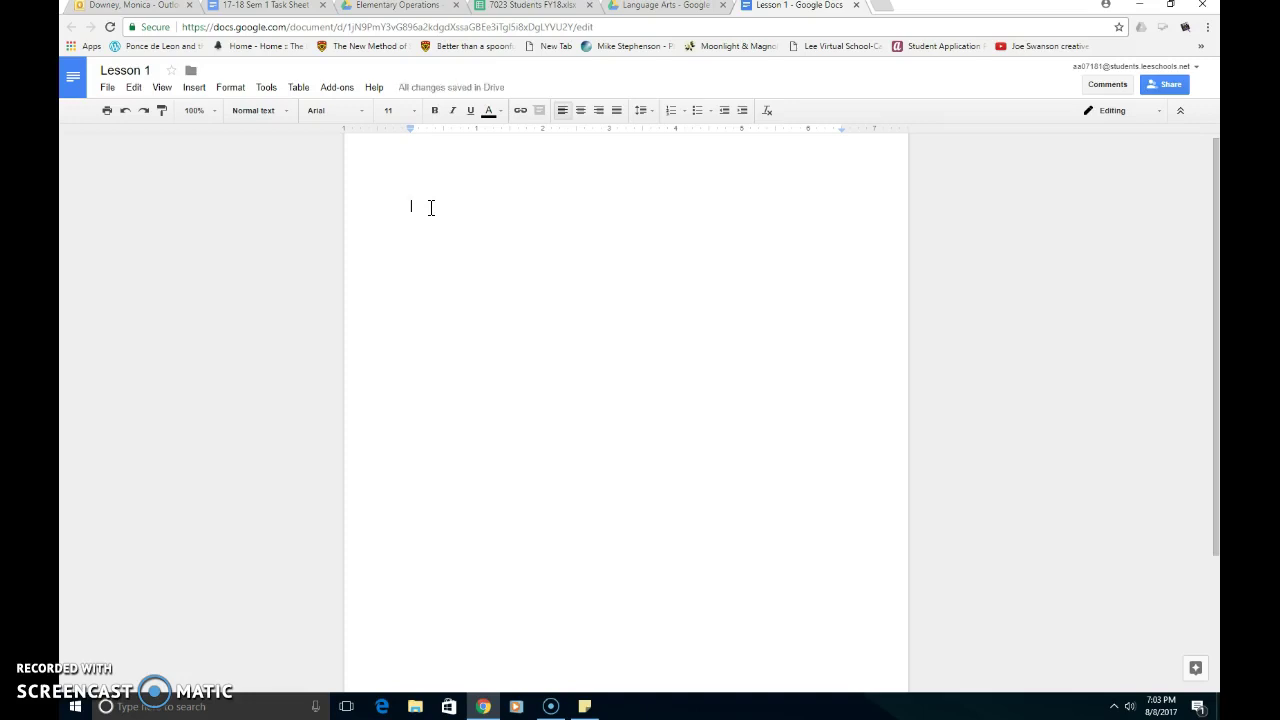
text(This is a sample d)
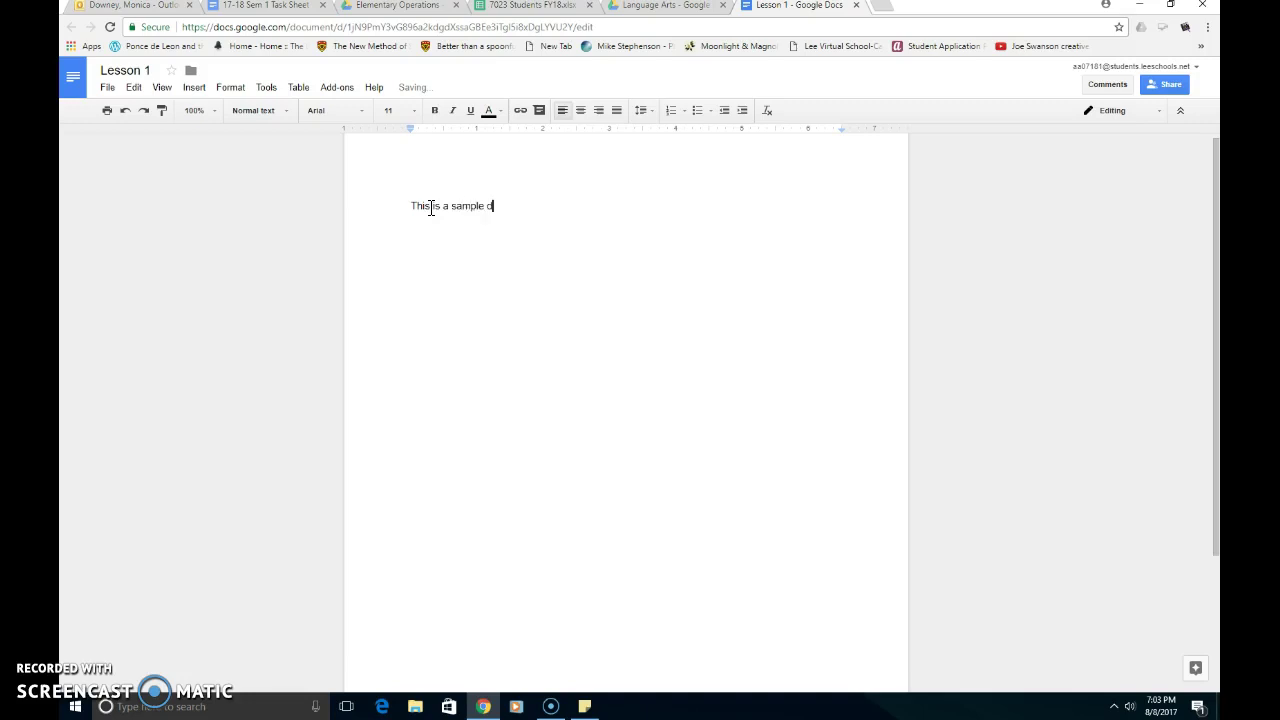
text(ocument.)
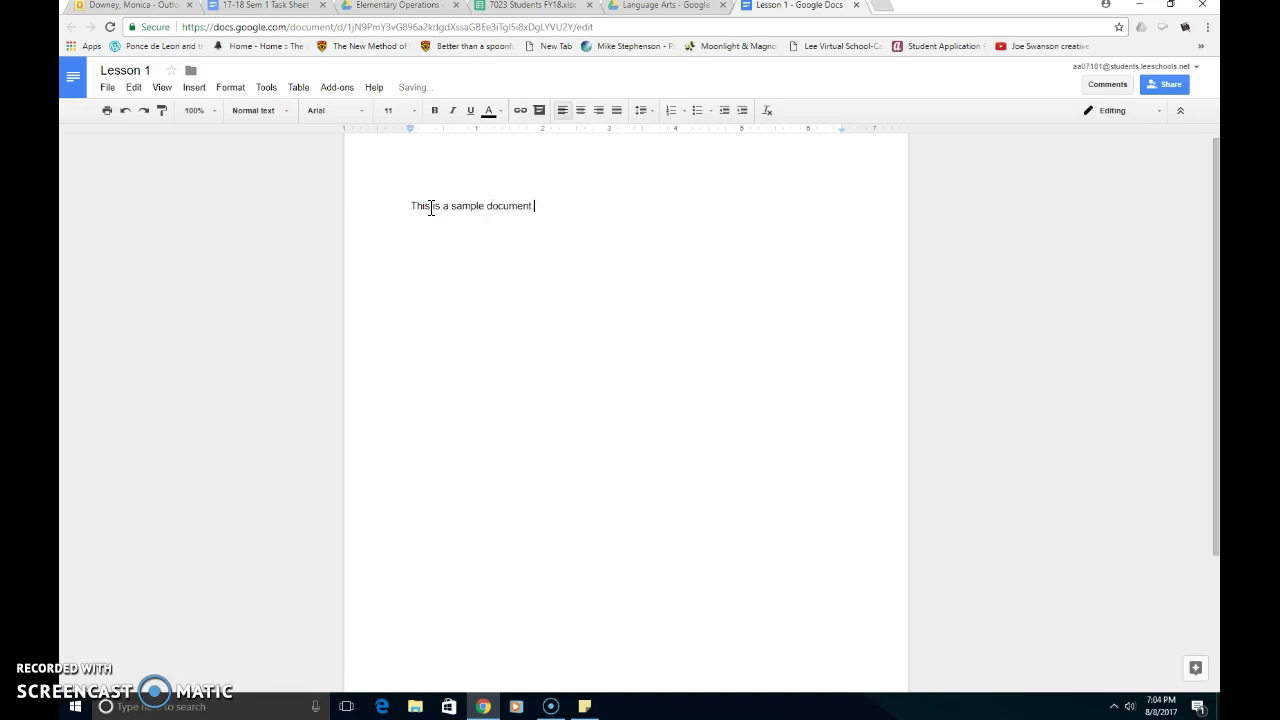